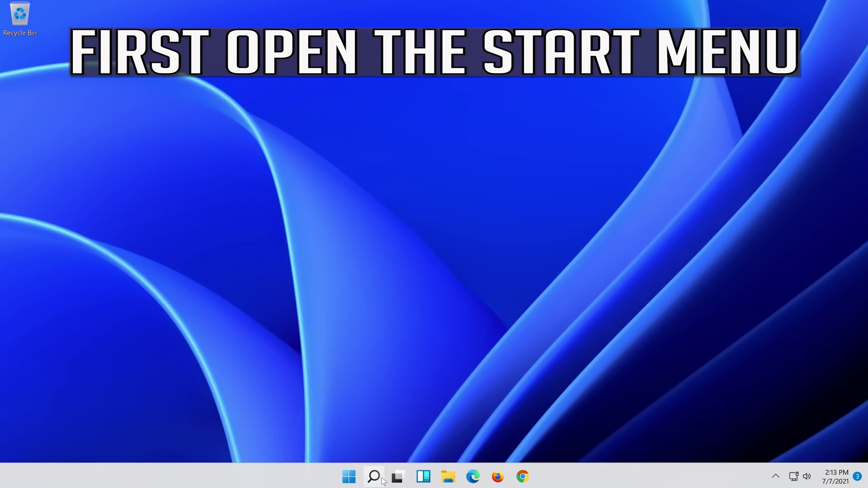
- Search Windows for 'settings' to bring up the Settings app
left_click(382, 480)
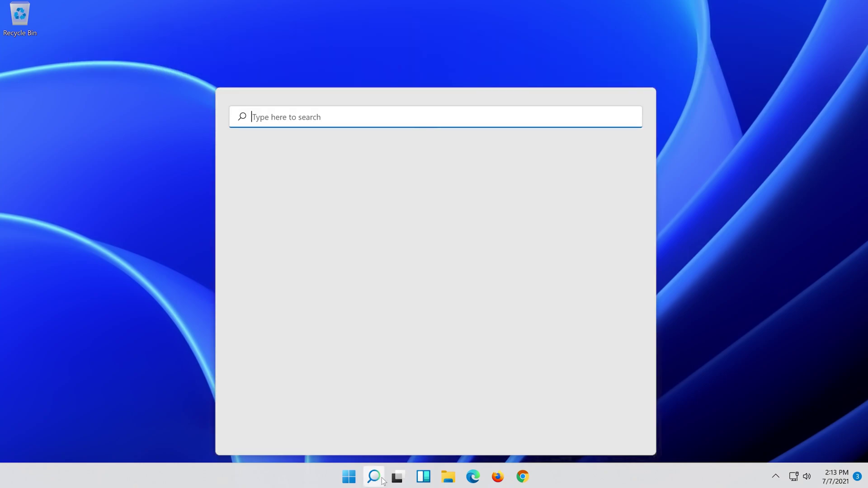
type("settings")
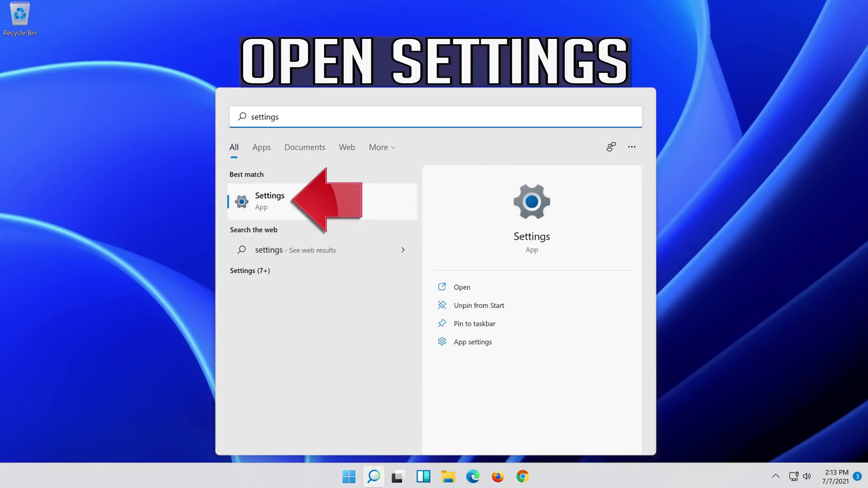
- Open Settings and go to Network & internet > Advanced network settings, down to Network reset
left_click(310, 208)
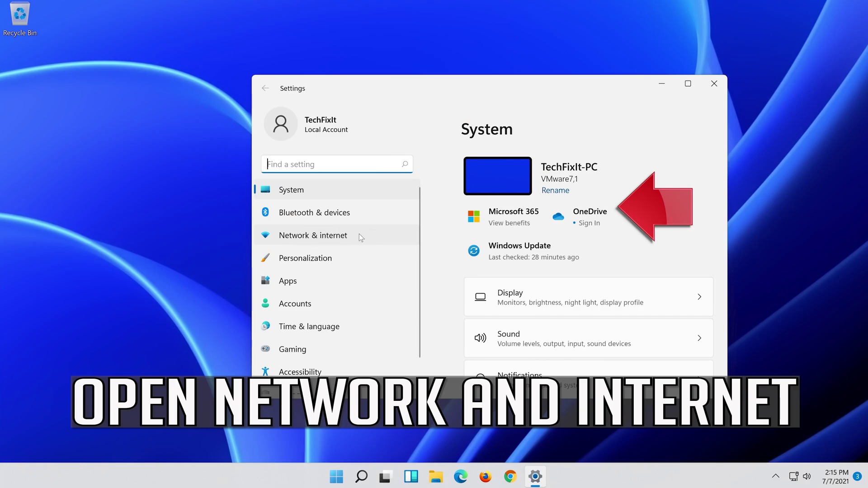
left_click(335, 237)
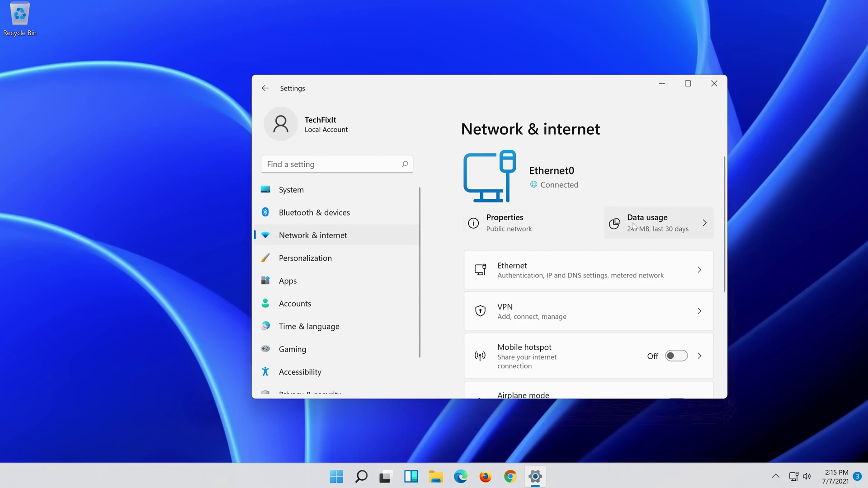
scroll(628, 227, "down", 5)
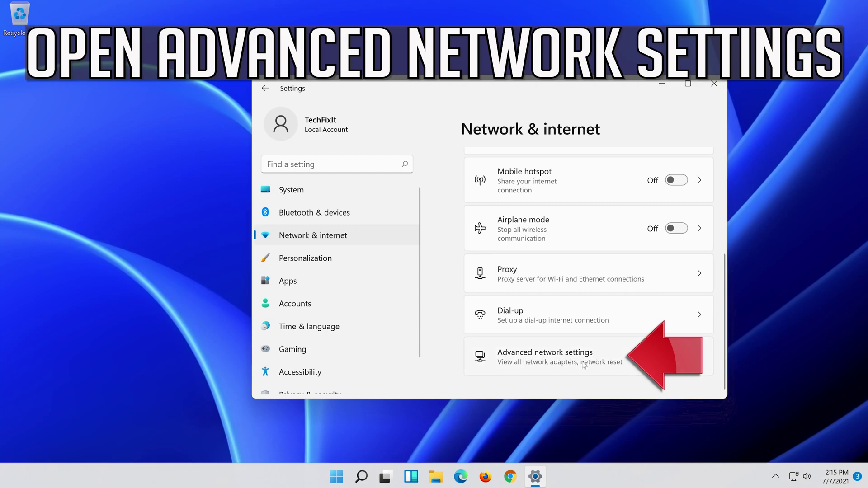
left_click(532, 360)
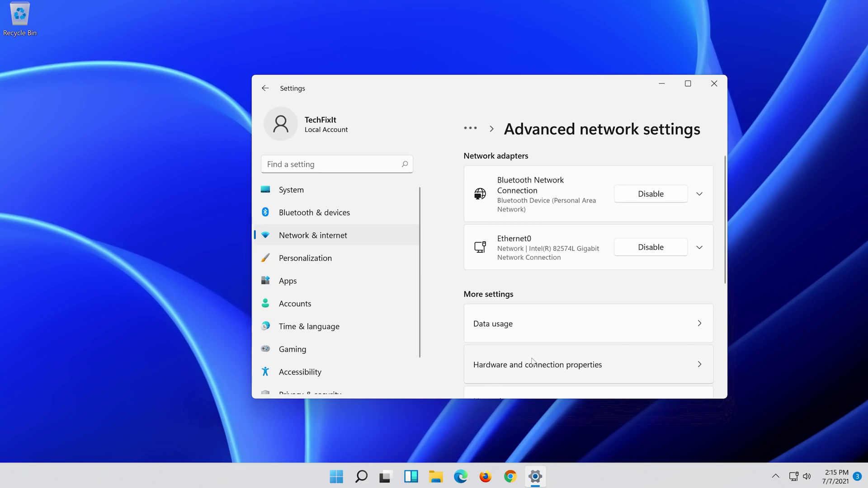
scroll(532, 362, "down", 3)
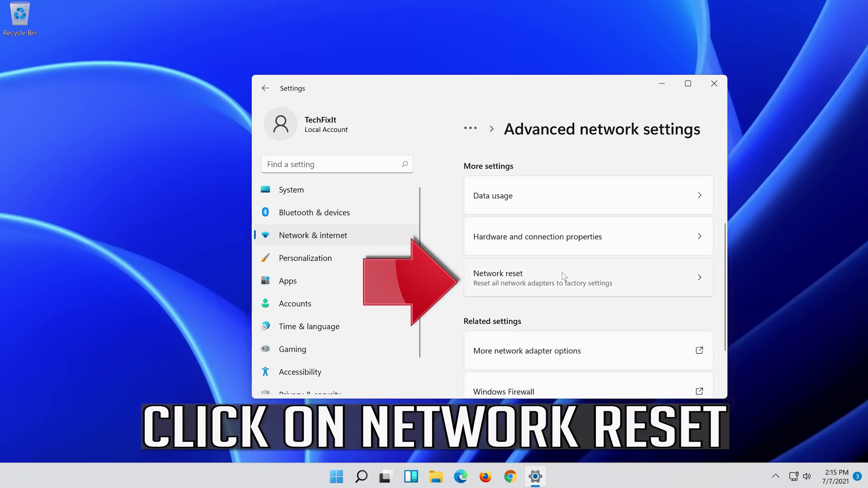
- Run Network reset with Reset now and Yes, then close the sign-out notice and Settings
left_click(579, 274)
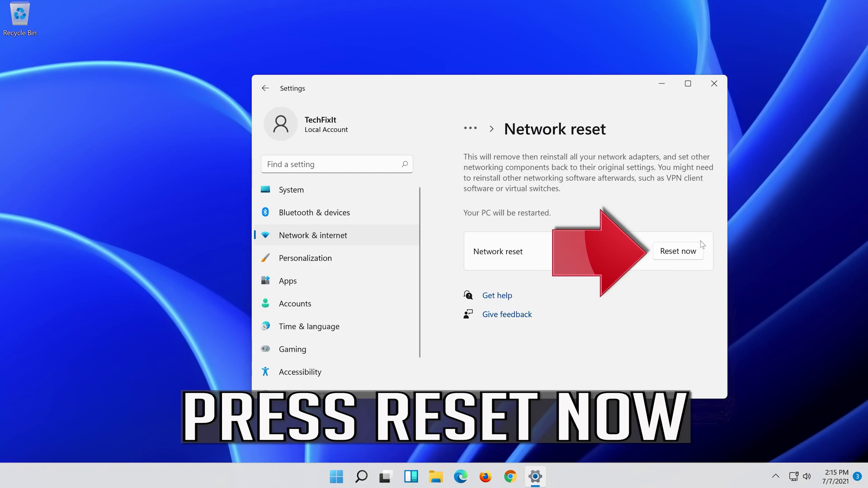
left_click(683, 249)
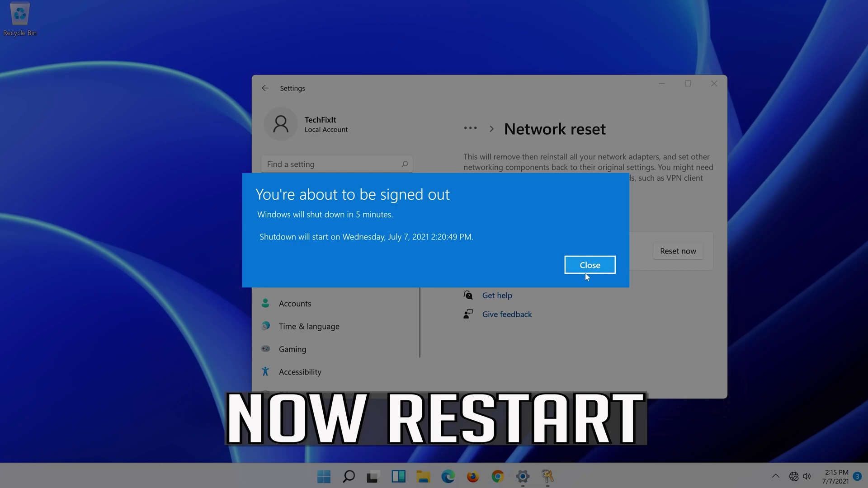
left_click(588, 267)
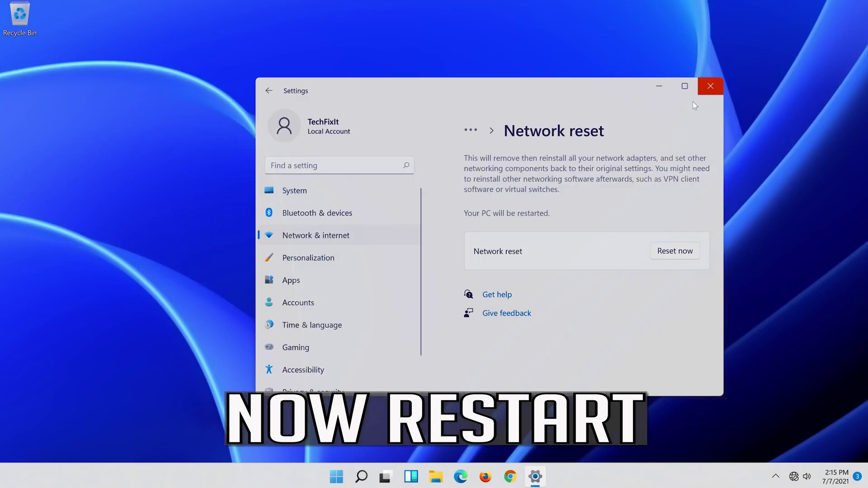
left_click(711, 86)
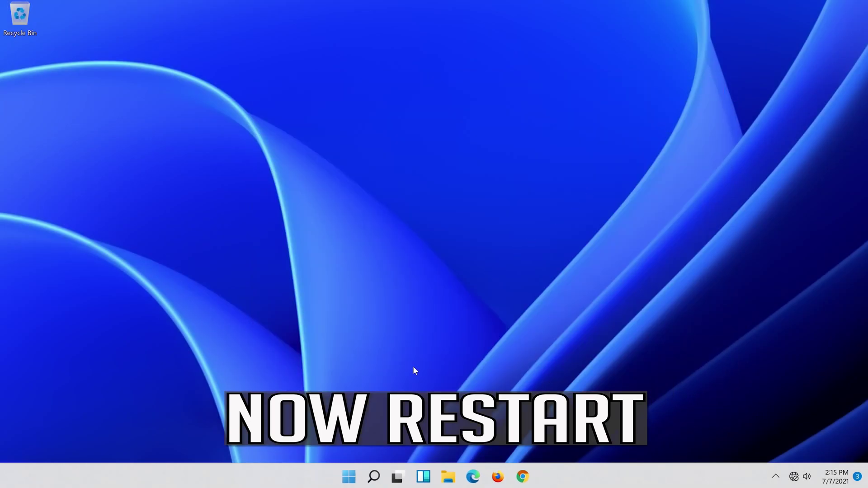
- Restart the PC from the Start power menu, then search for 'device manager'
left_click(340, 484)
left_click(577, 437)
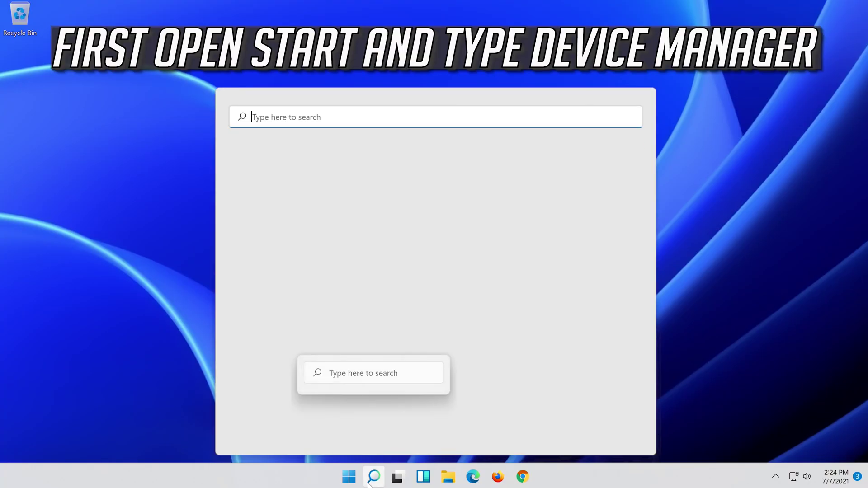
type("device mana")
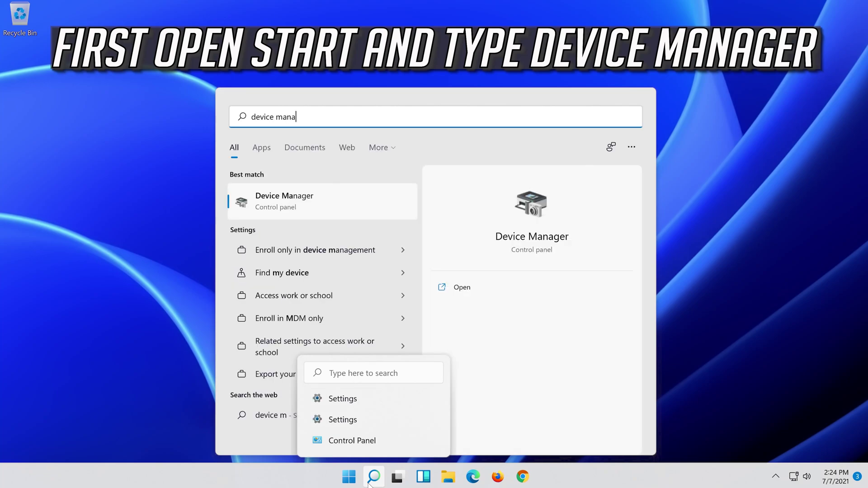
type("ger")
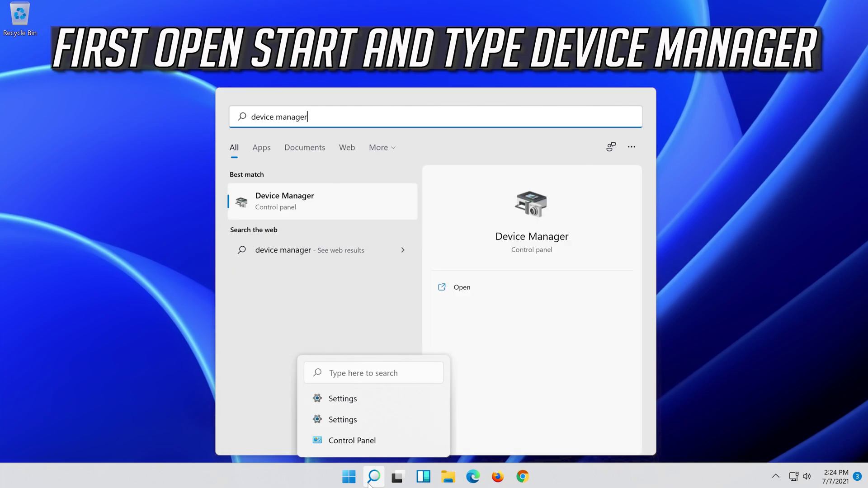
- Launch Device Manager and open the Intel(R) 82574L Gigabit Network Connection properties under Network adapters
left_click(310, 206)
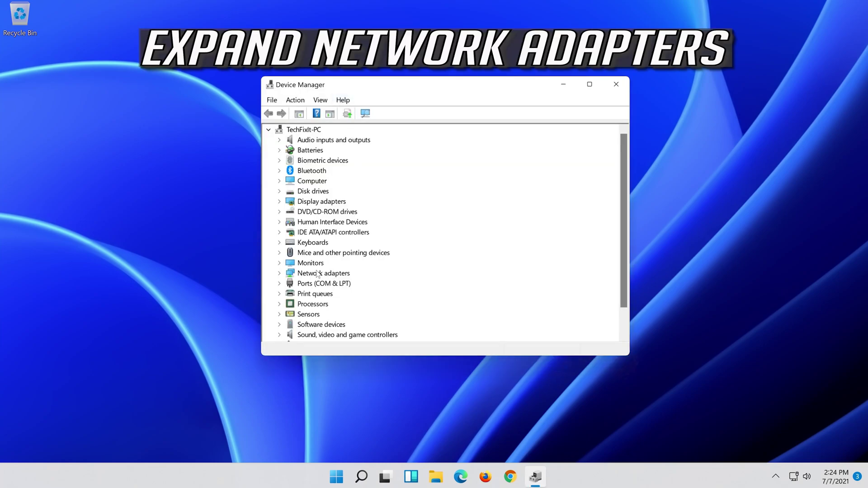
left_click(318, 274)
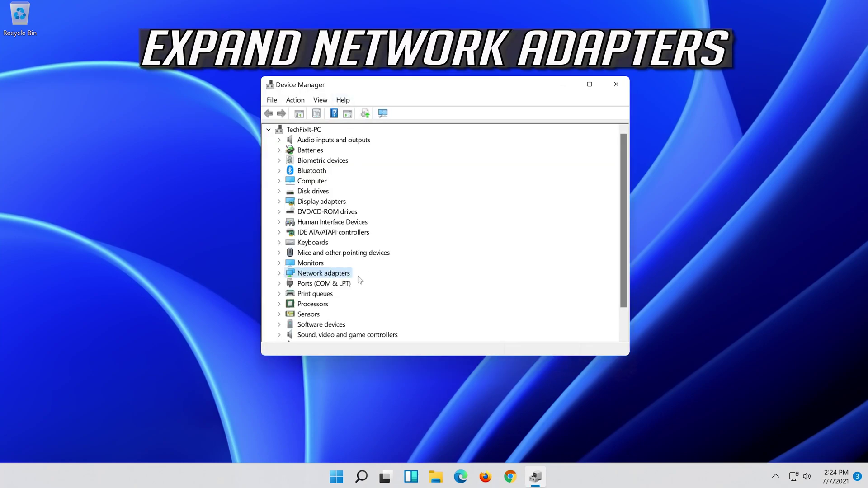
left_click(280, 274)
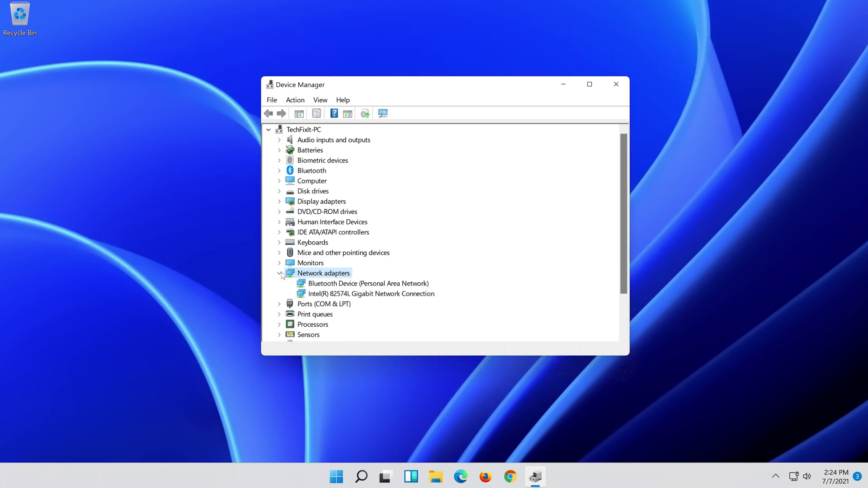
right_click(369, 295)
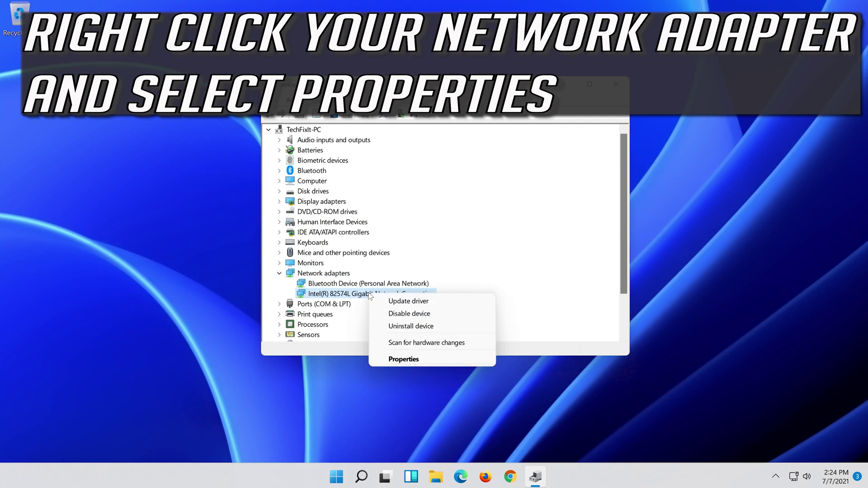
left_click(419, 359)
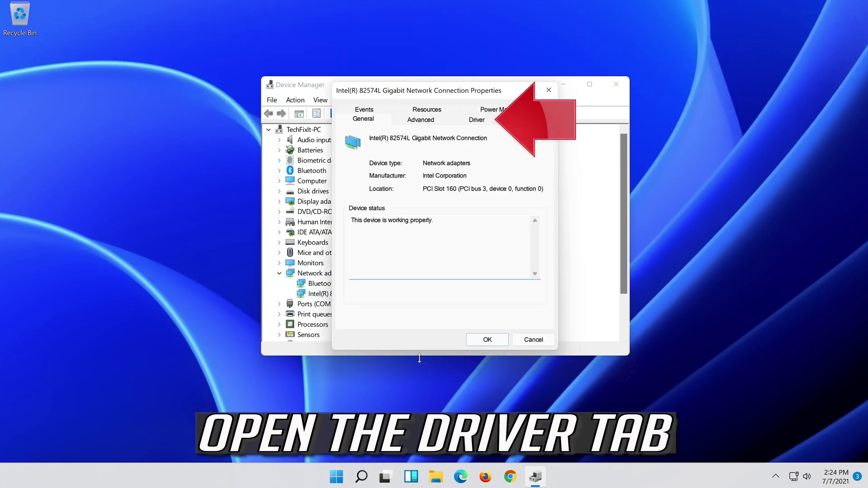
- Search automatically for a newer Intel adapter driver, then fall back to Windows Update
left_click(479, 122)
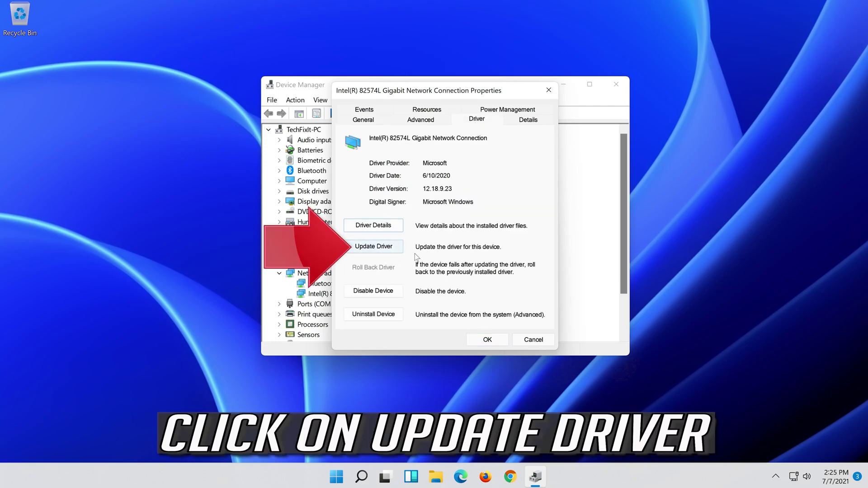
left_click(361, 250)
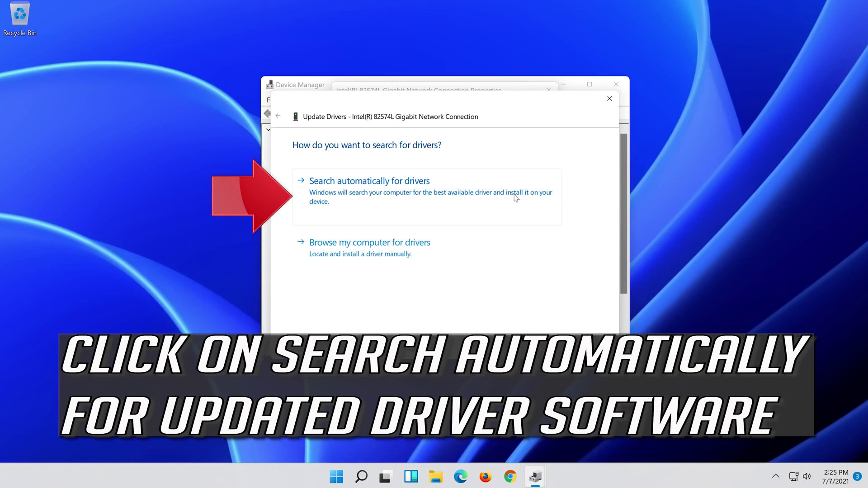
left_click(375, 195)
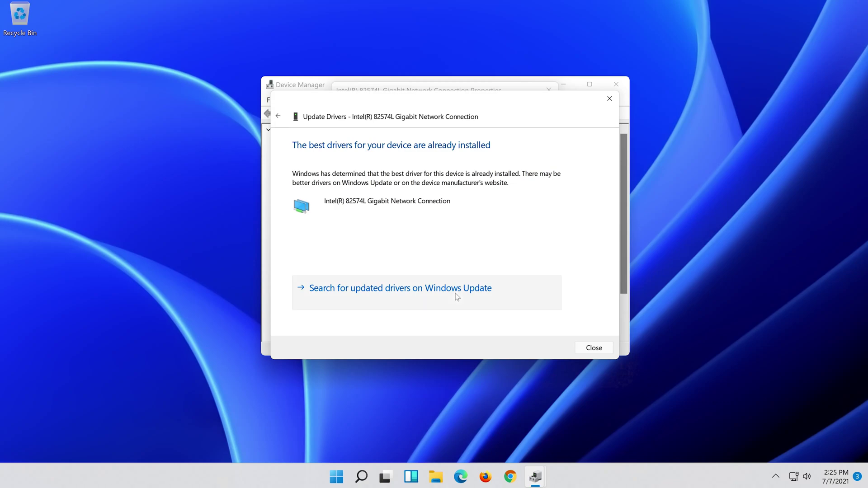
left_click(460, 294)
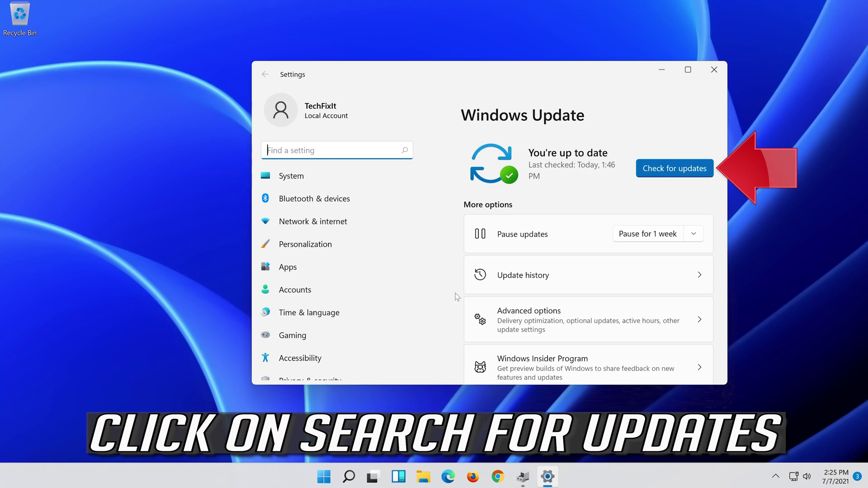
- Check for new updates on the Windows Update page
left_click(678, 174)
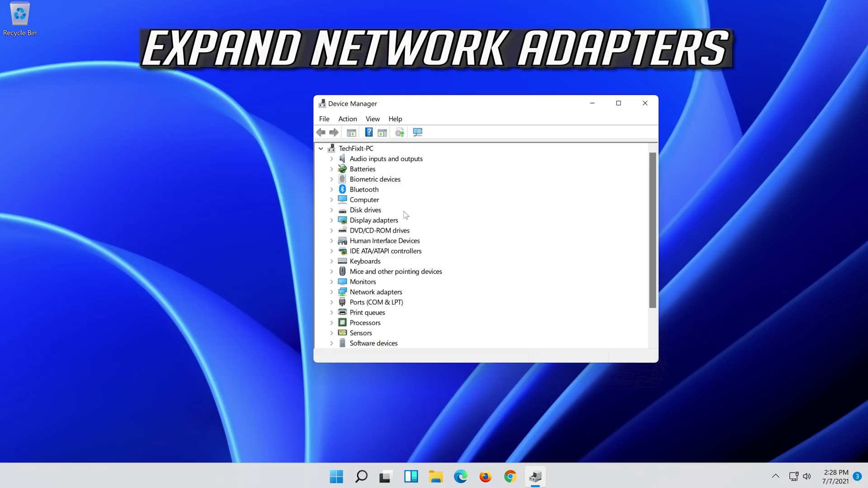
- Expand Network adapters and reopen the Intel(R) 82574L Gigabit Network Connection properties
left_click(332, 292)
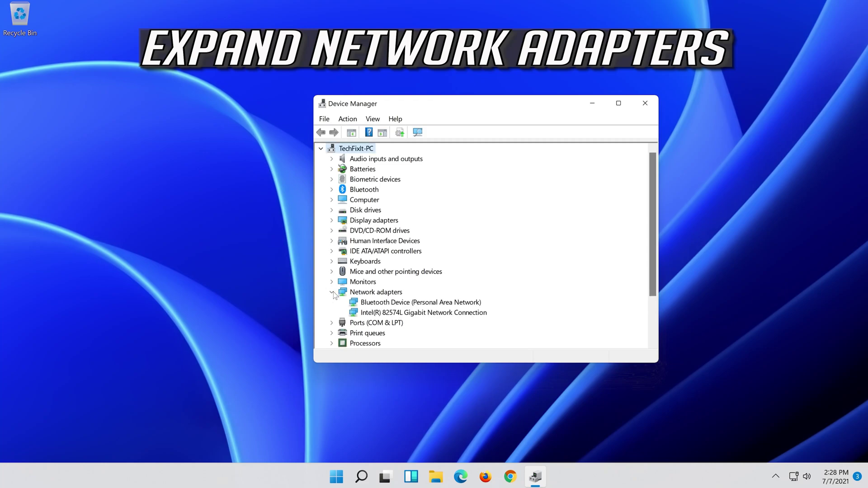
left_click(387, 315)
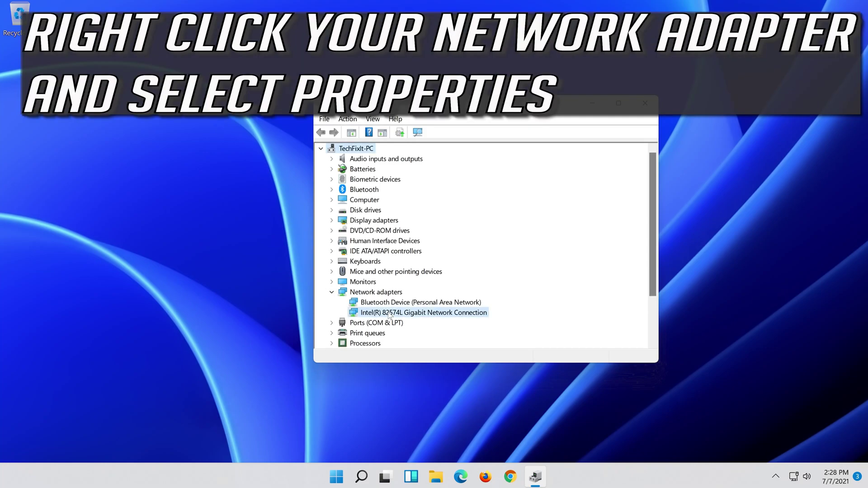
right_click(426, 316)
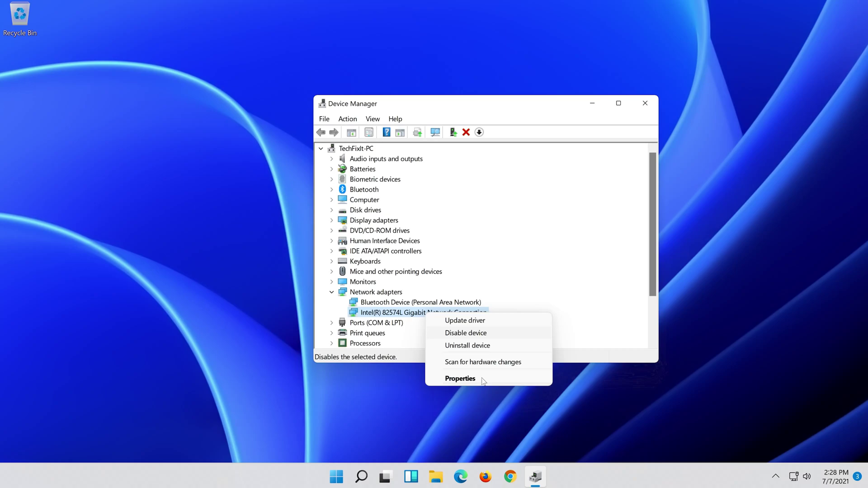
left_click(482, 379)
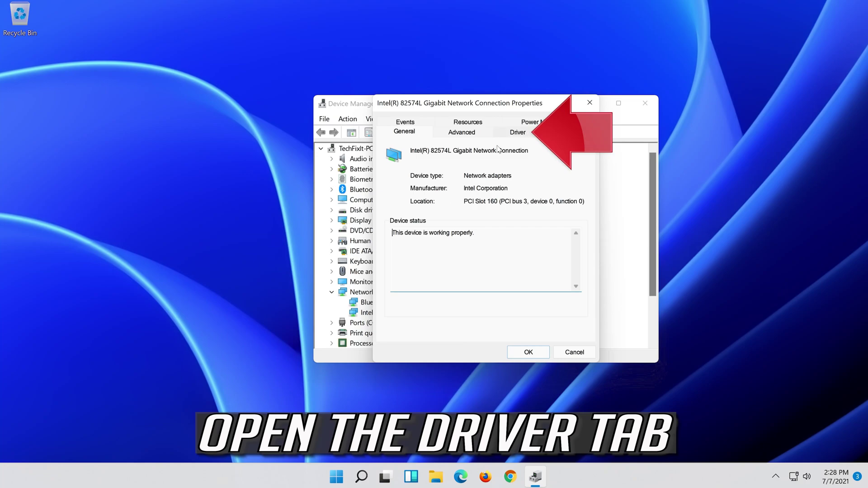
- Uninstall the Intel(R) 82574L adapter from its Driver tab and confirm the removal
left_click(518, 132)
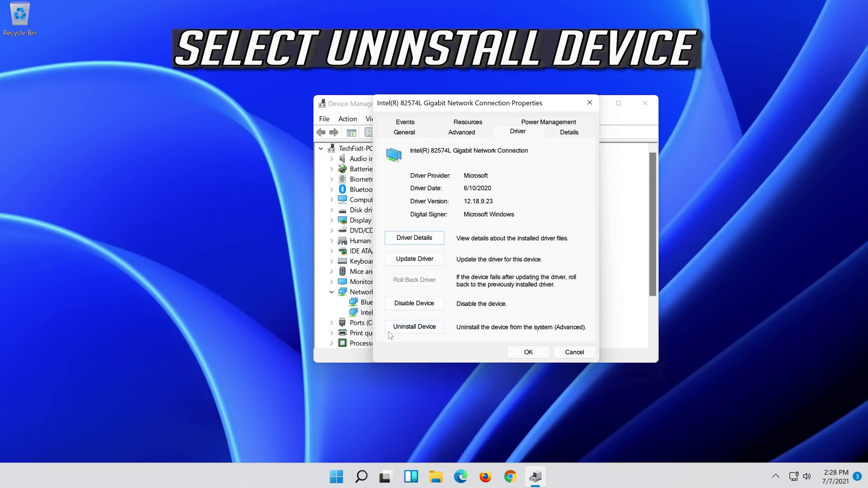
left_click(421, 330)
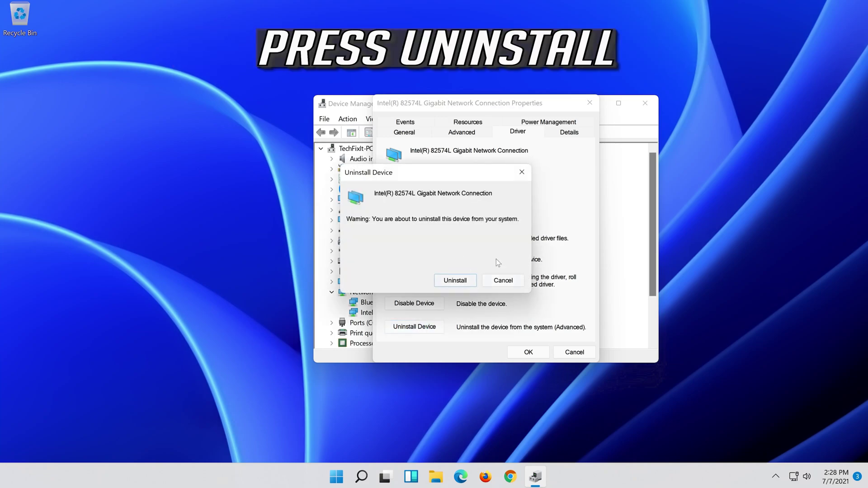
left_click(458, 283)
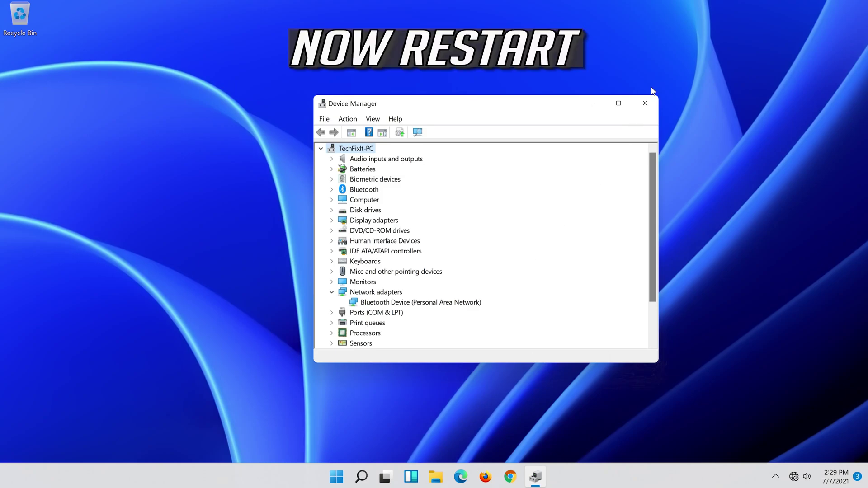
- Close Device Manager and restart Windows from the Start menu power button
left_click(645, 103)
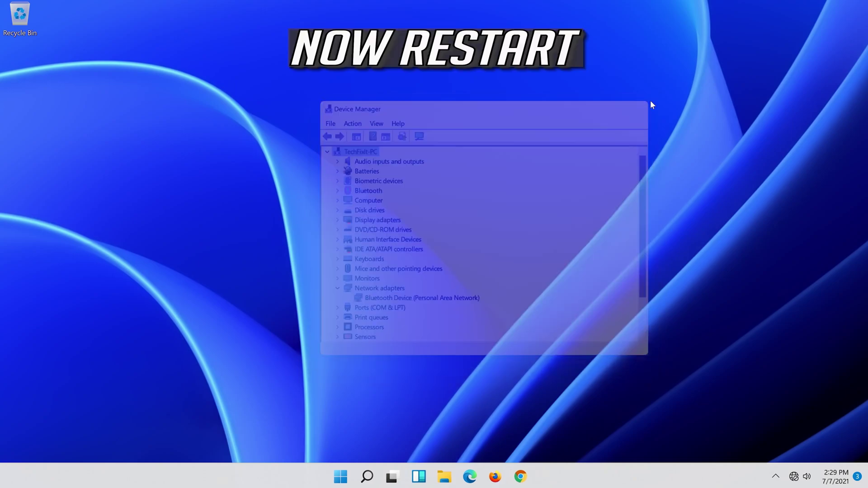
left_click(351, 479)
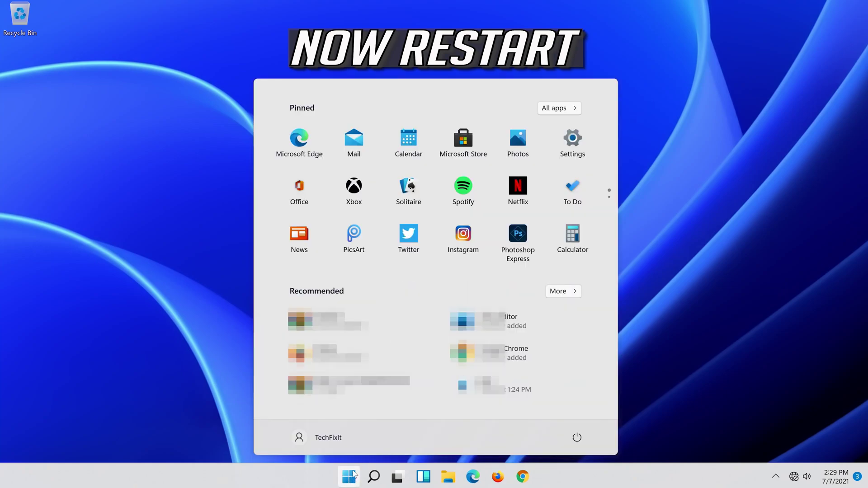
left_click(584, 441)
left_click(581, 412)
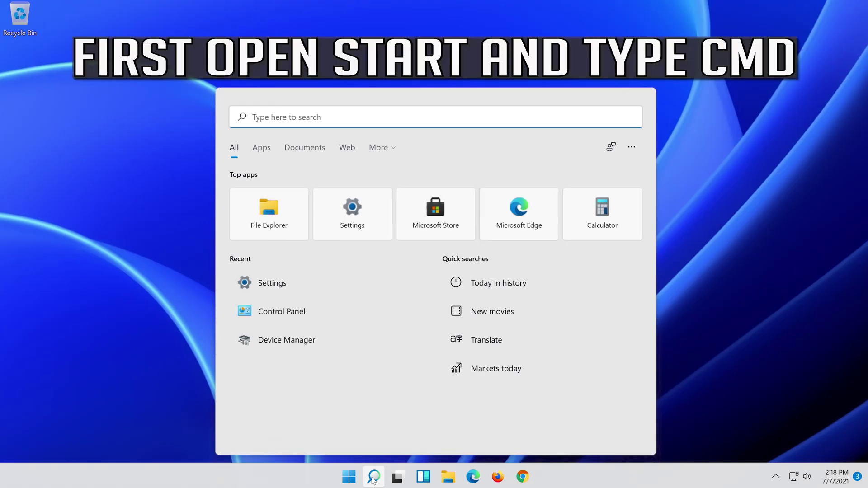
- Search for cmd and launch Command Prompt as administrator
type("cmd")
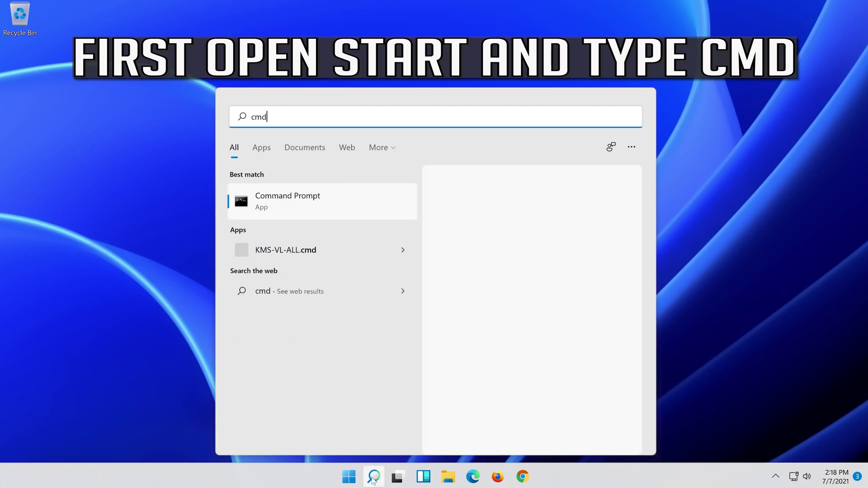
right_click(358, 202)
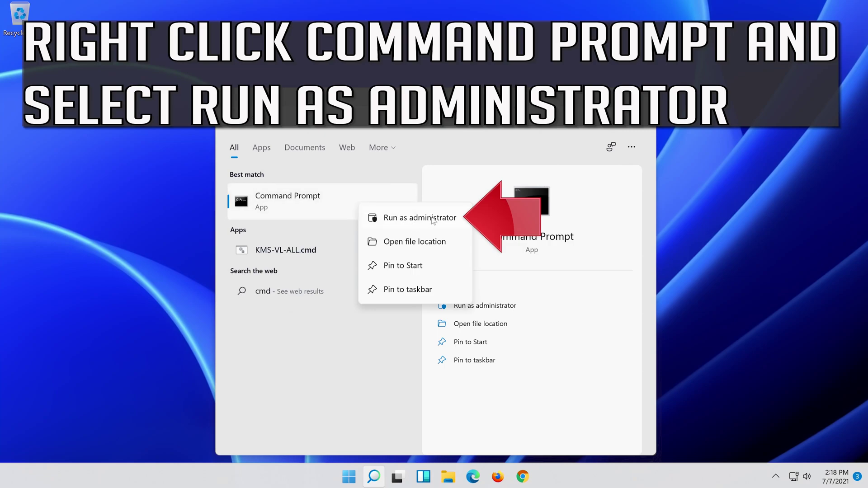
key("Escape")
key("ctrl+shift+Return")
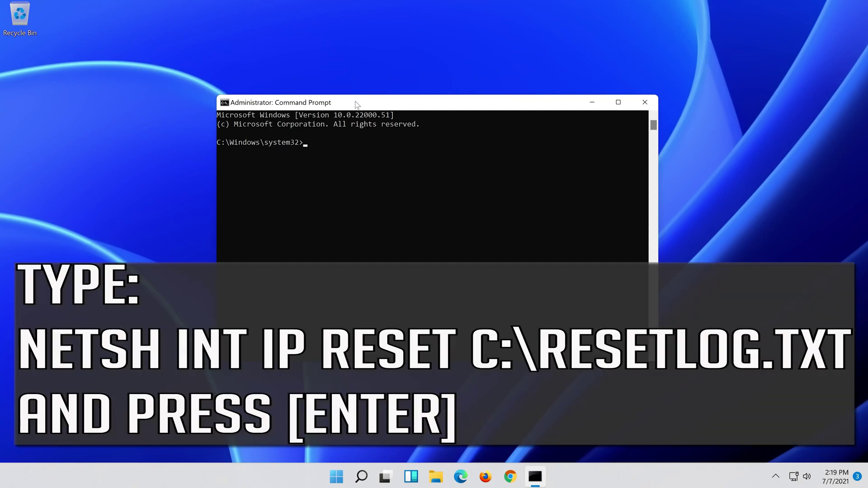
- Run 'netsh int ip reset c:\resetlog.txt' and then 'netsh winsock reset'
type("netsh int ip reset c:\\reset")
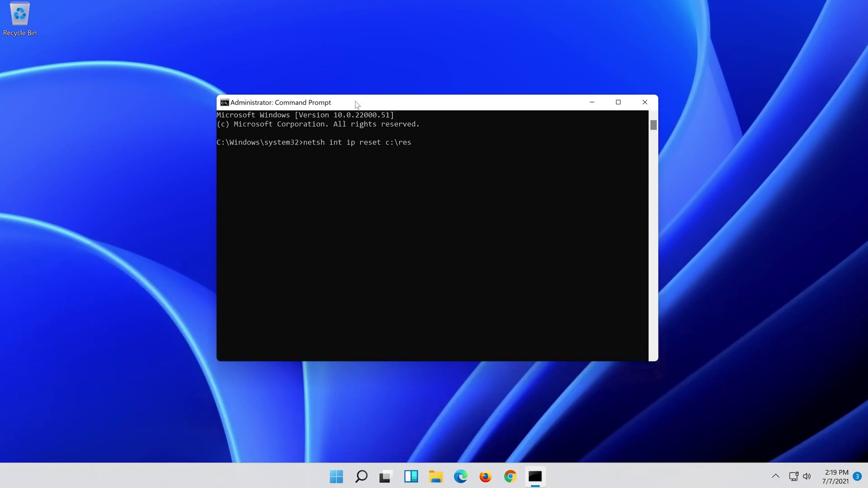
type("log.tx")
type("t")
key("Return")
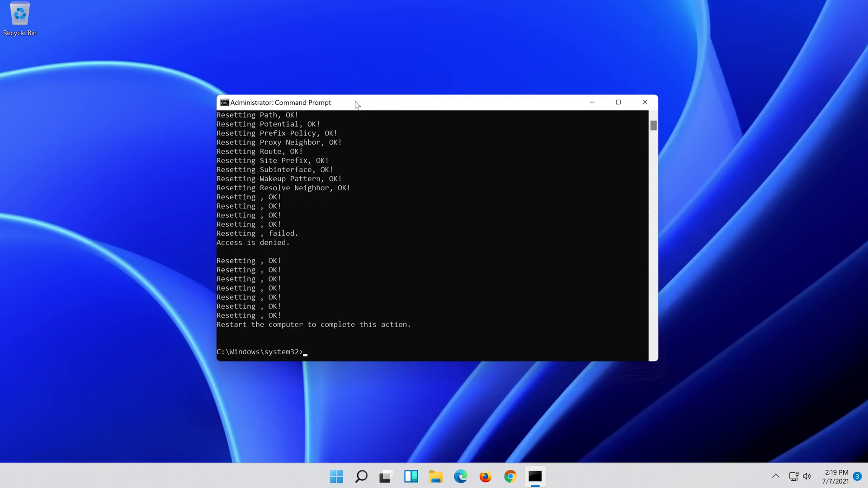
type("ne")
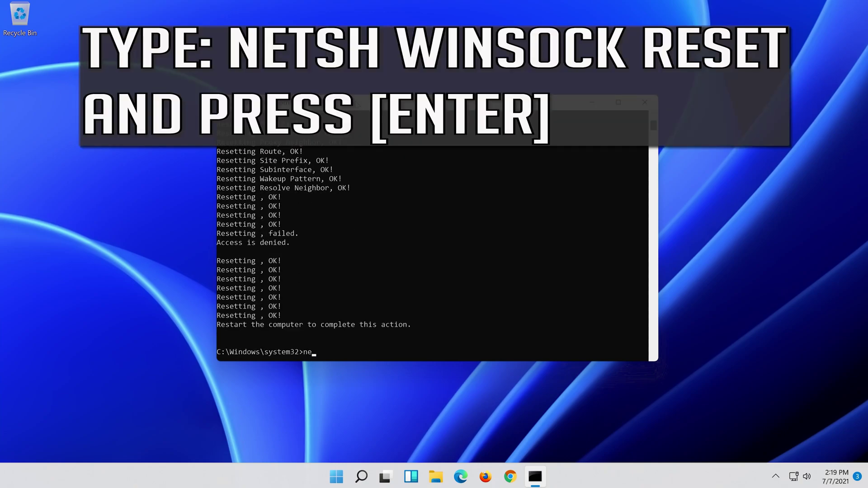
type("tsh winsock reset")
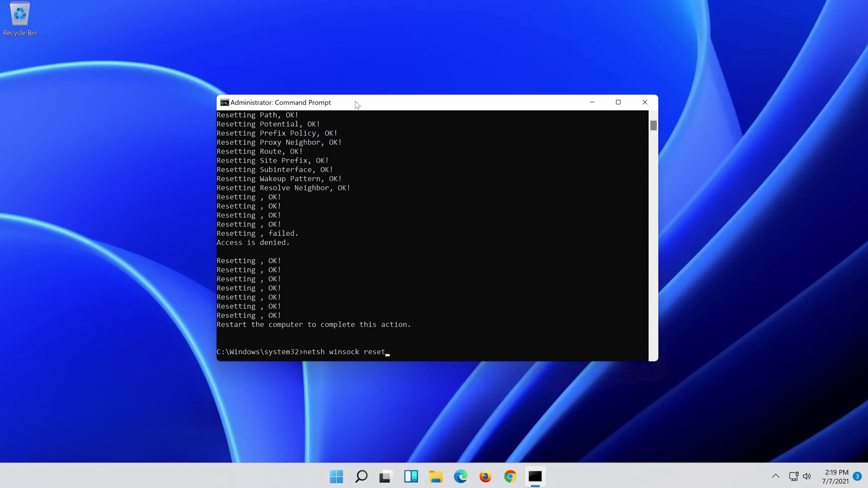
key("Return")
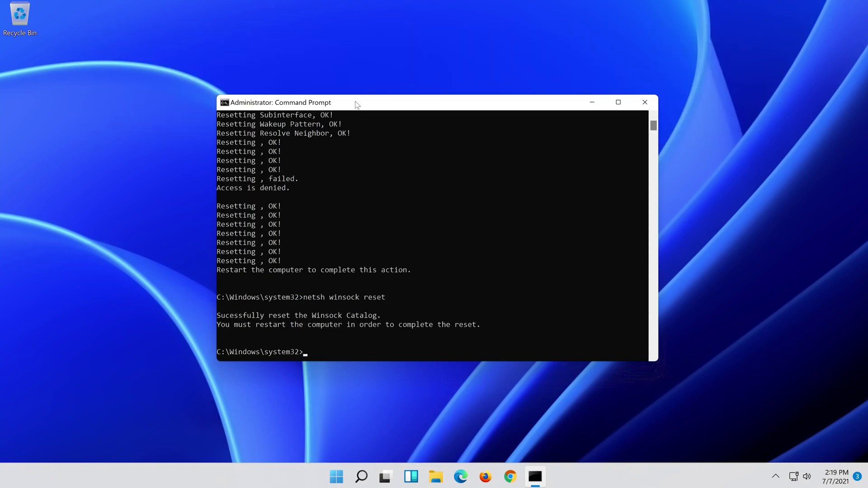
- Run 'ipconfig /flushdns' to clear the DNS Resolver Cache, then exit Command Prompt
type("ipconfig")
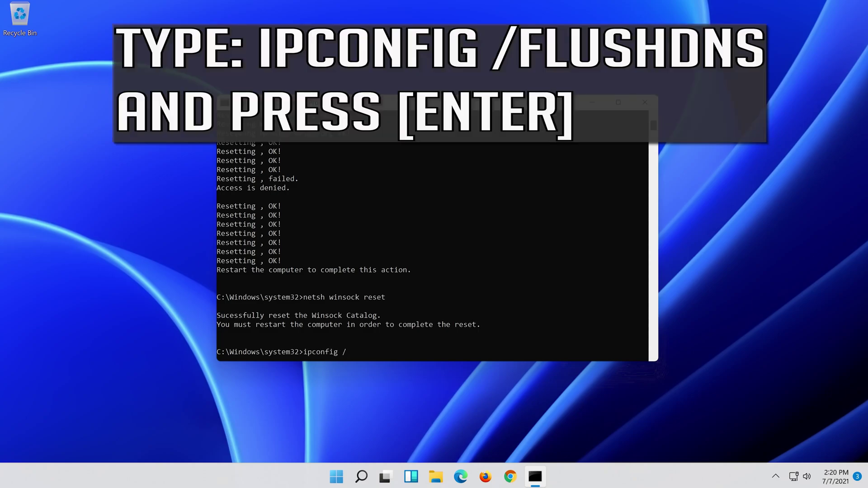
type(" /flushdns")
key("Return")
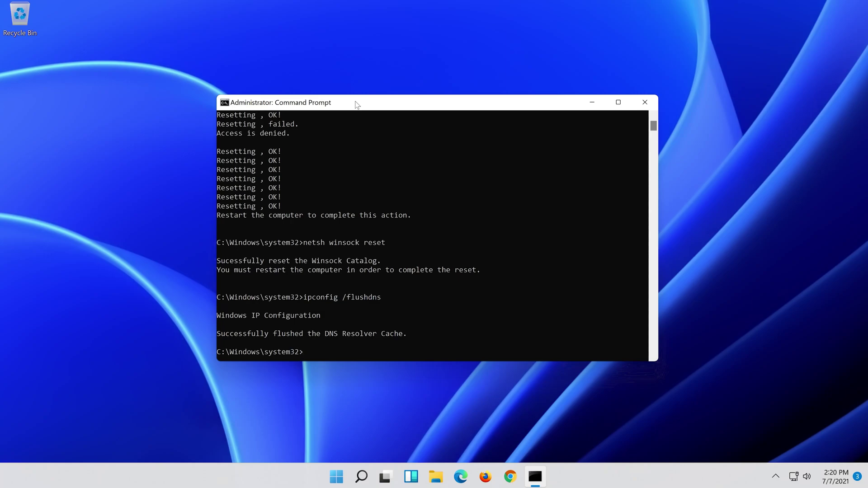
type("ex")
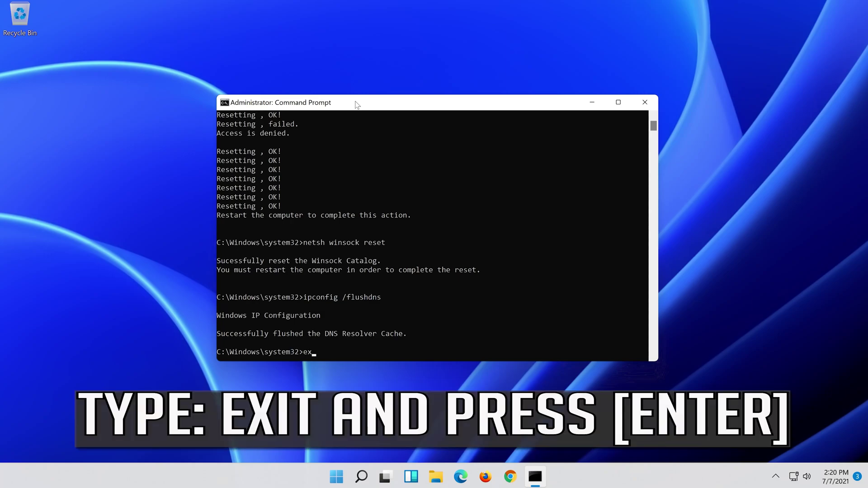
type("it")
key("Return")
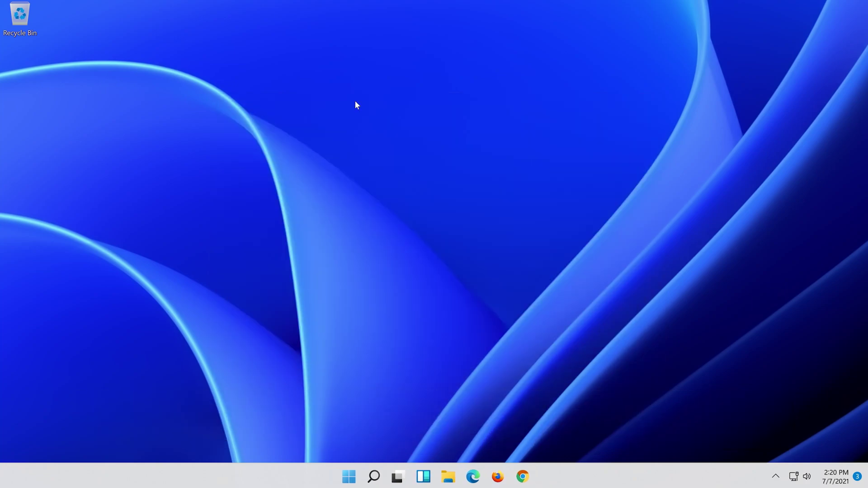